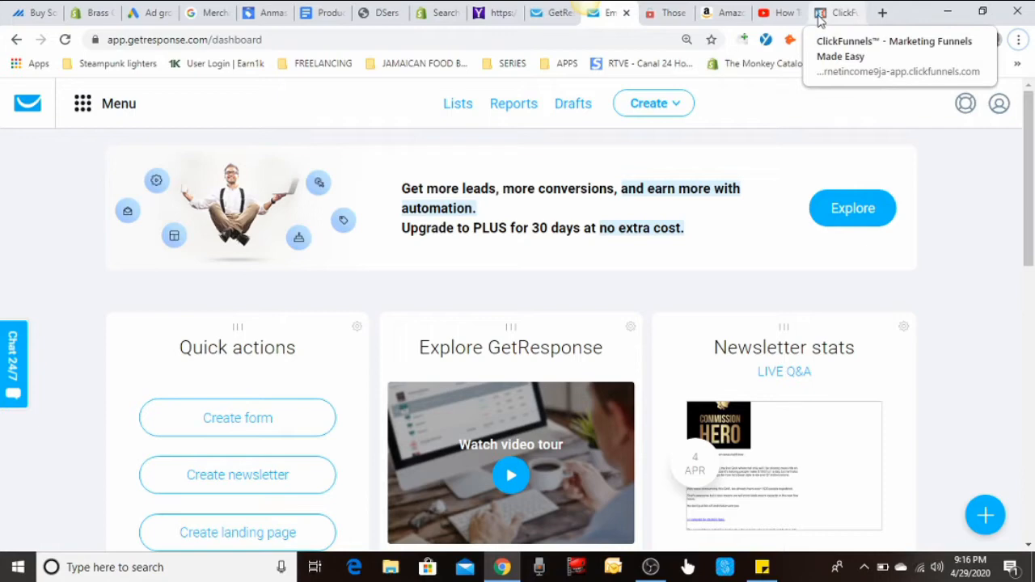
# - View the ClickFunnels funnels page and return to the GetResponse dashboard
pyautogui.click(820, 20)
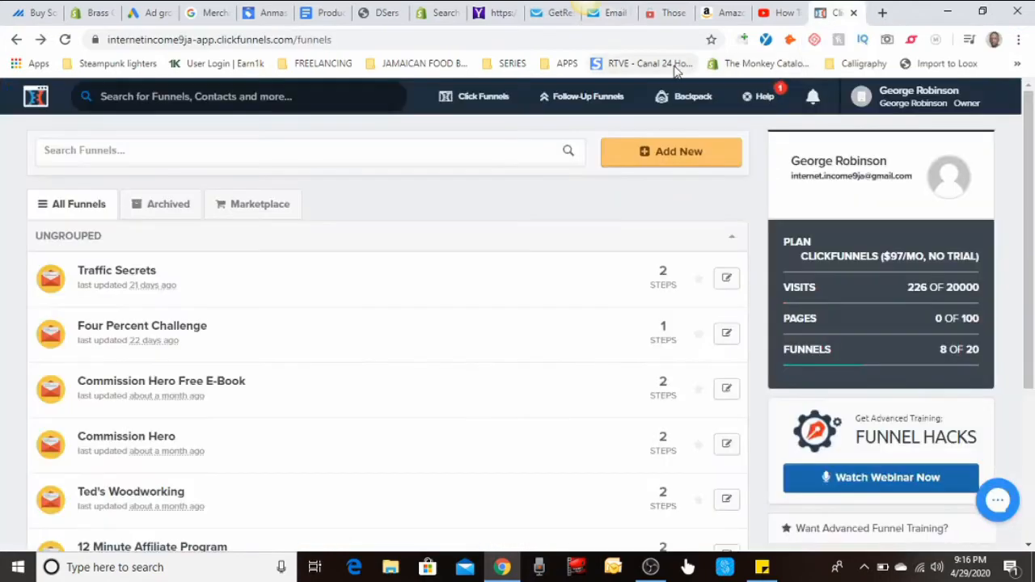
pyautogui.click(616, 17)
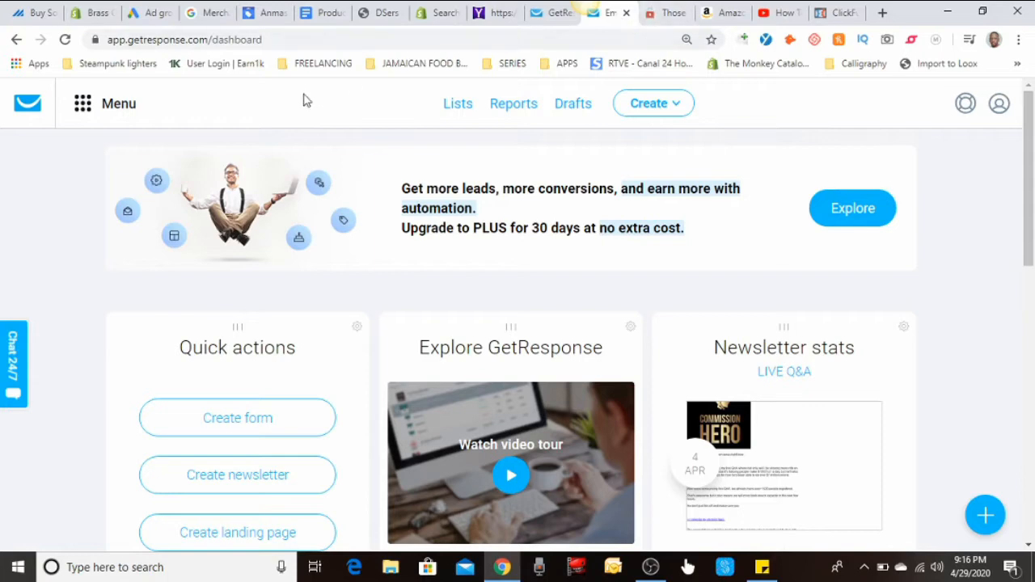
# - Copy the API key created on Apr 7, 2020 from GetResponse's Integrations and API settings
pyautogui.click(128, 108)
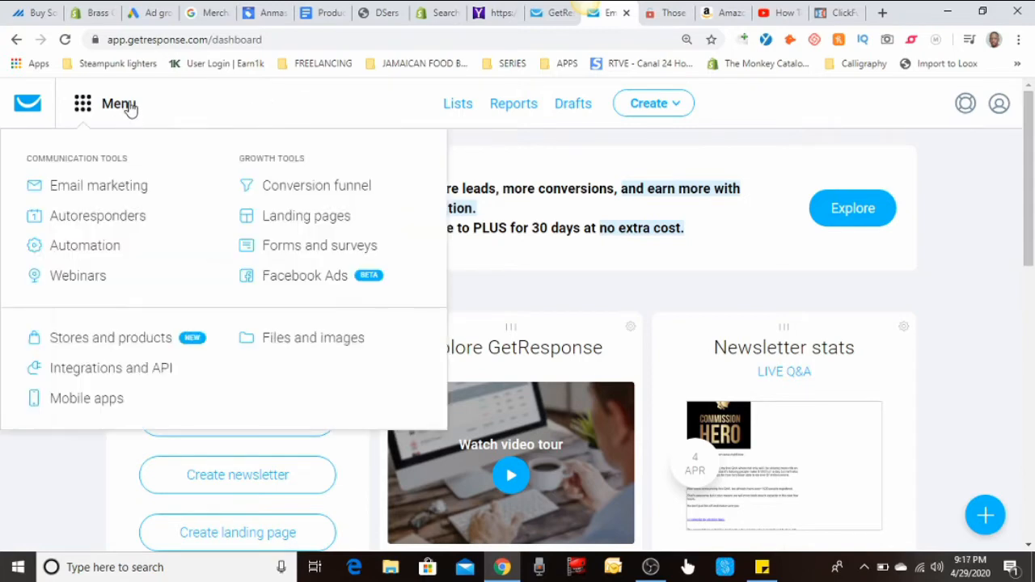
pyautogui.click(140, 368)
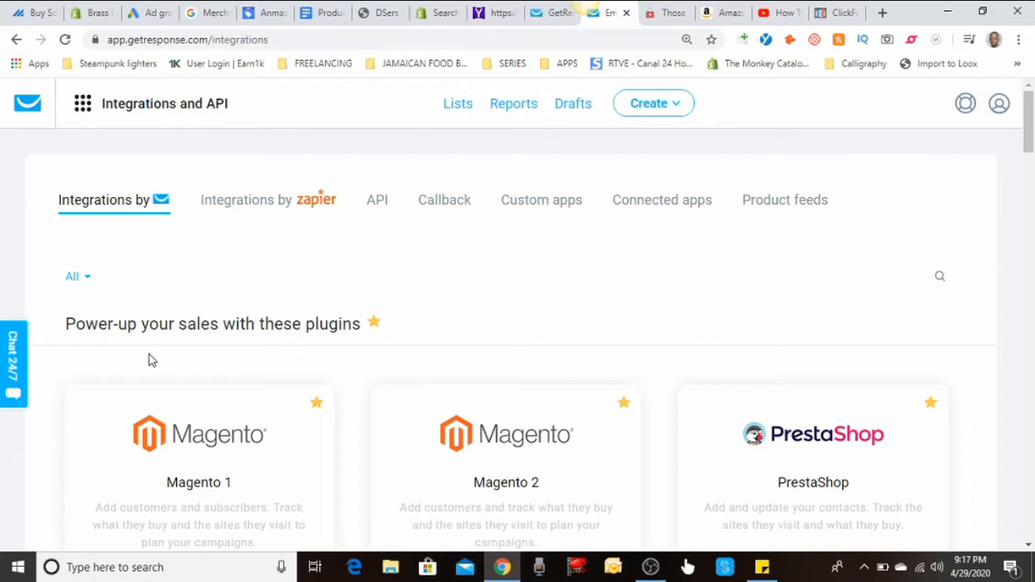
pyautogui.click(374, 206)
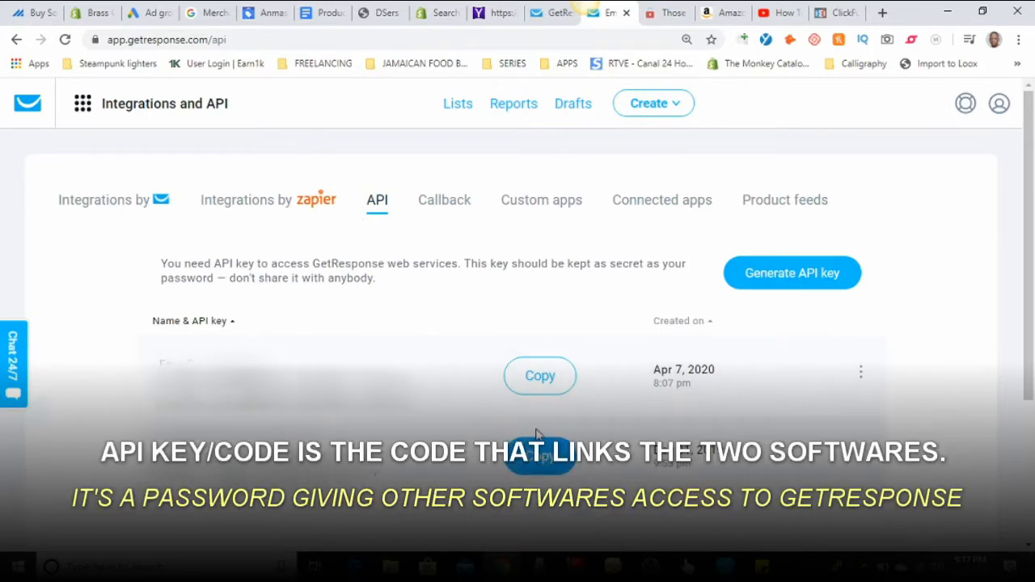
pyautogui.click(546, 376)
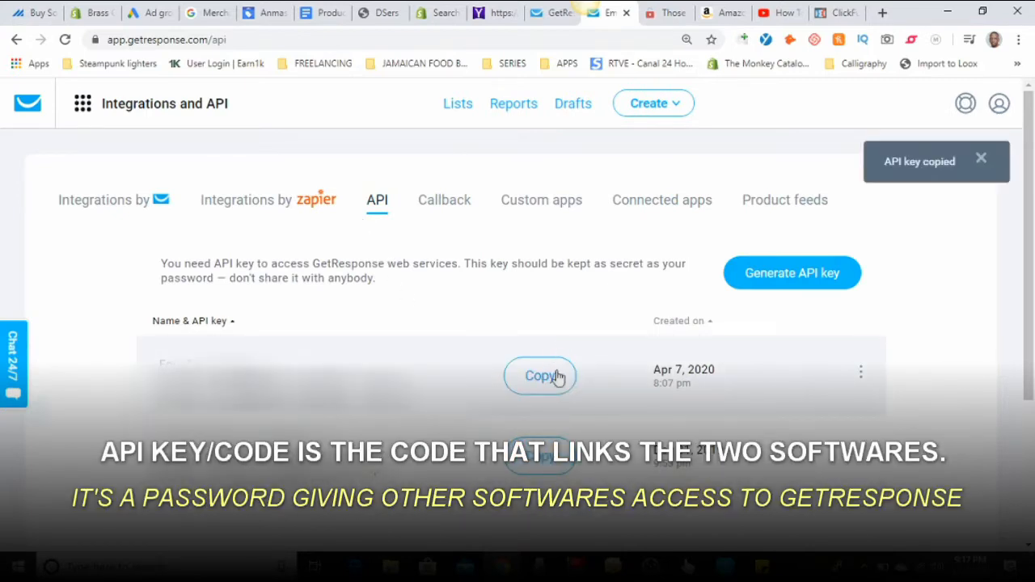
# - Switch to ClickFunnels and open the Integrations page in the account settings
pyautogui.click(842, 13)
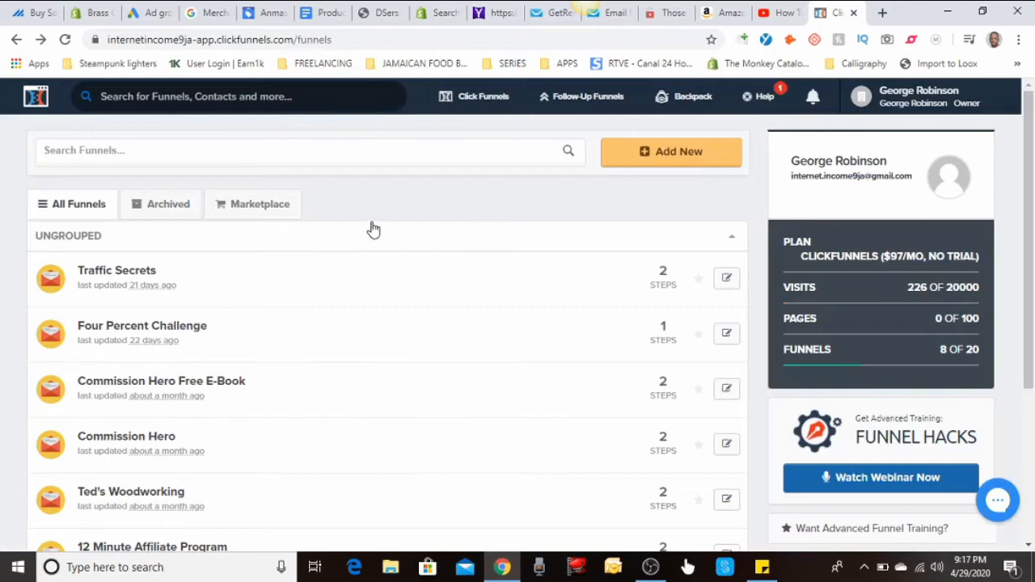
pyautogui.click(812, 97)
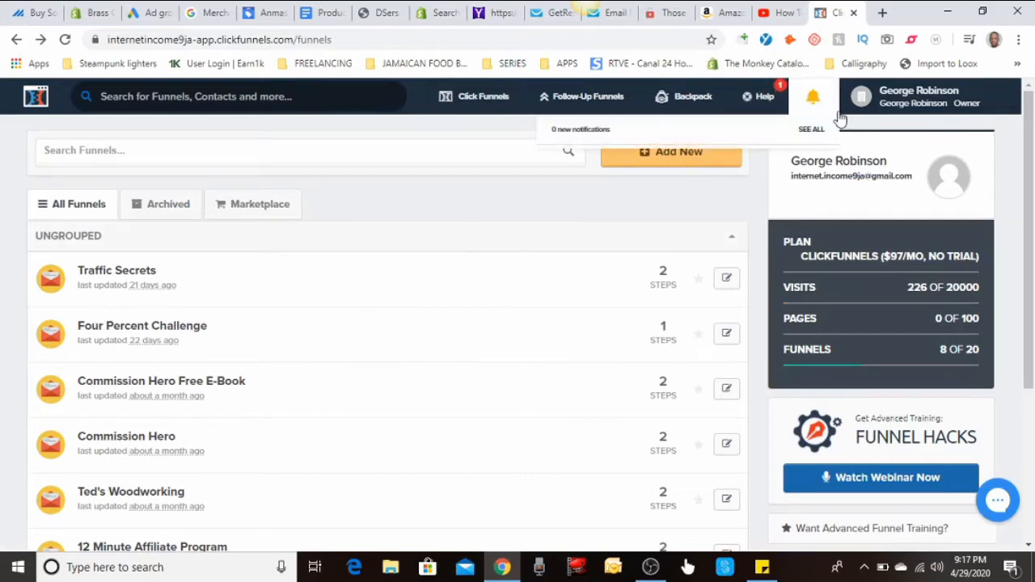
pyautogui.click(865, 97)
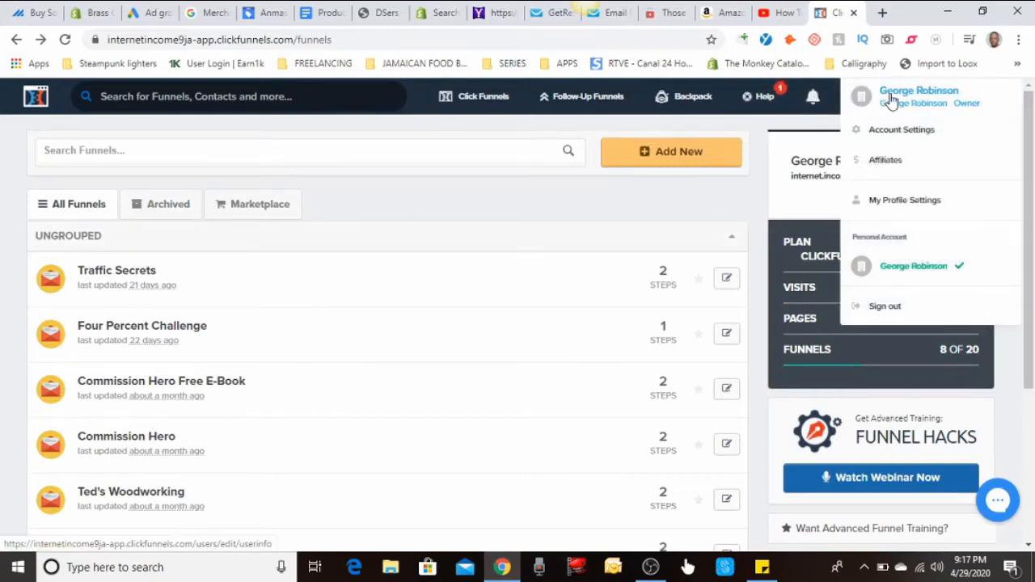
pyautogui.click(926, 131)
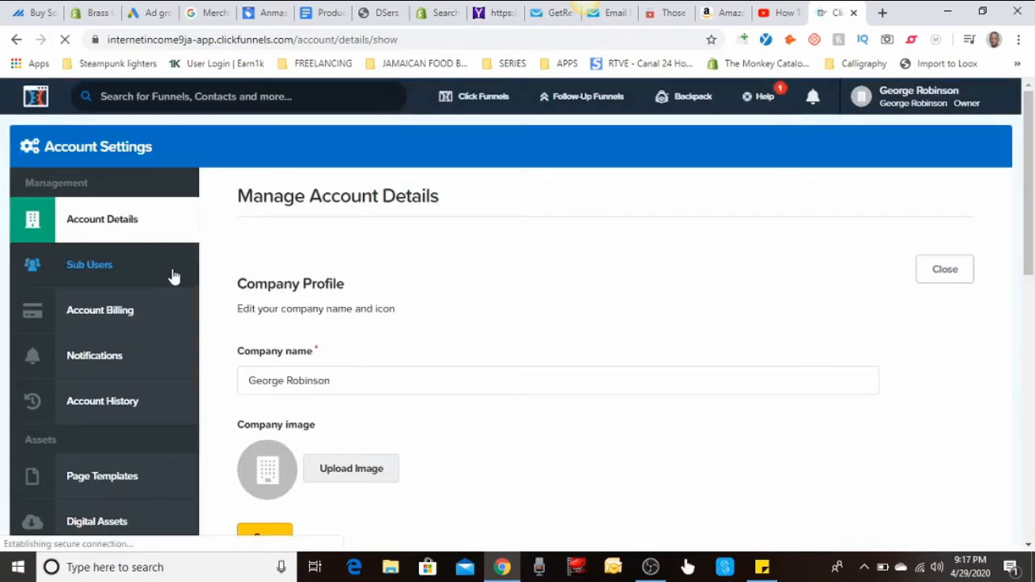
pyautogui.scroll(-4, 171, 283)
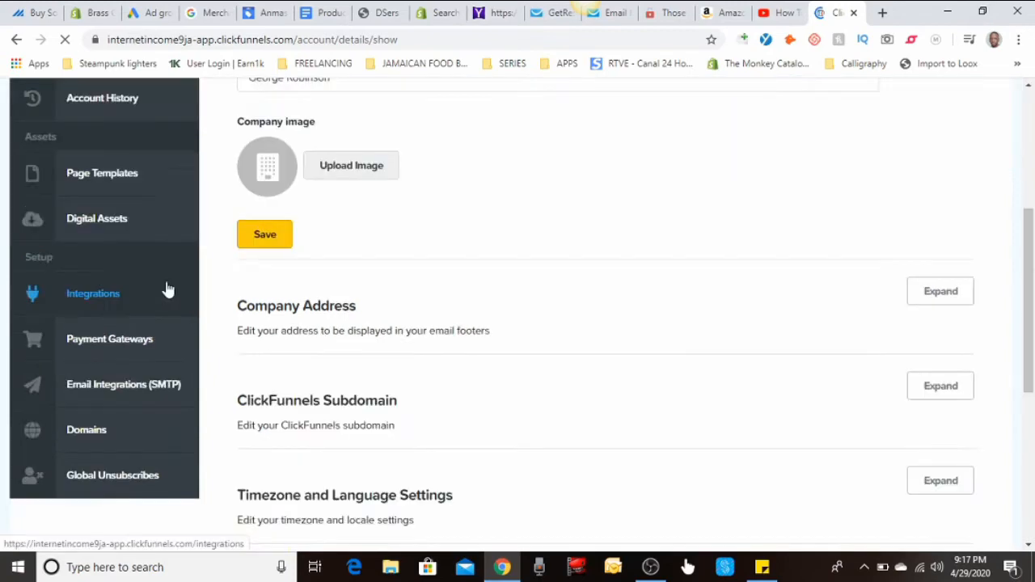
pyautogui.click(105, 301)
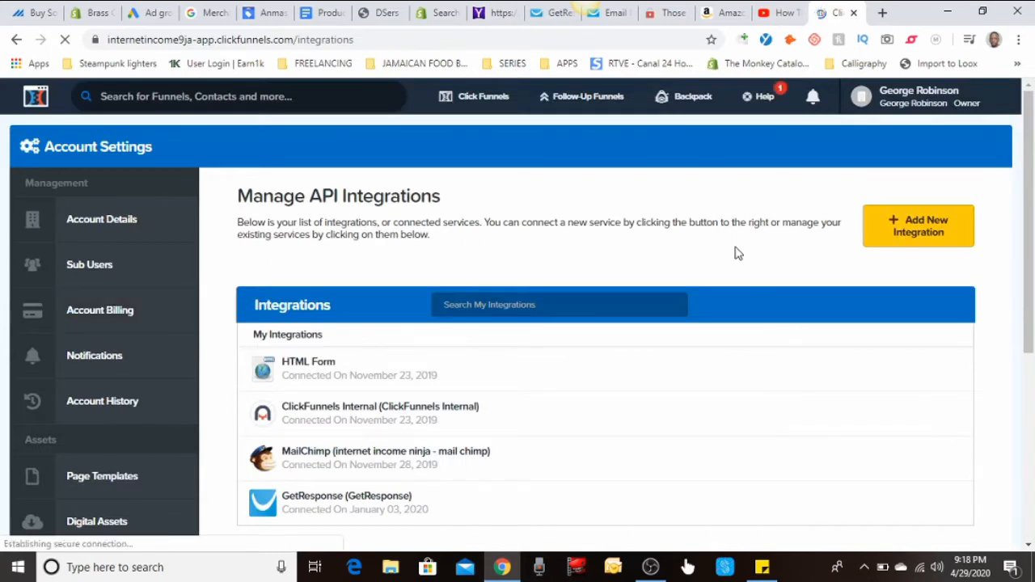
# - Review the existing API integrations and start adding a new integration
pyautogui.scroll(-1, 735, 251)
pyautogui.scroll(-1, 735, 253)
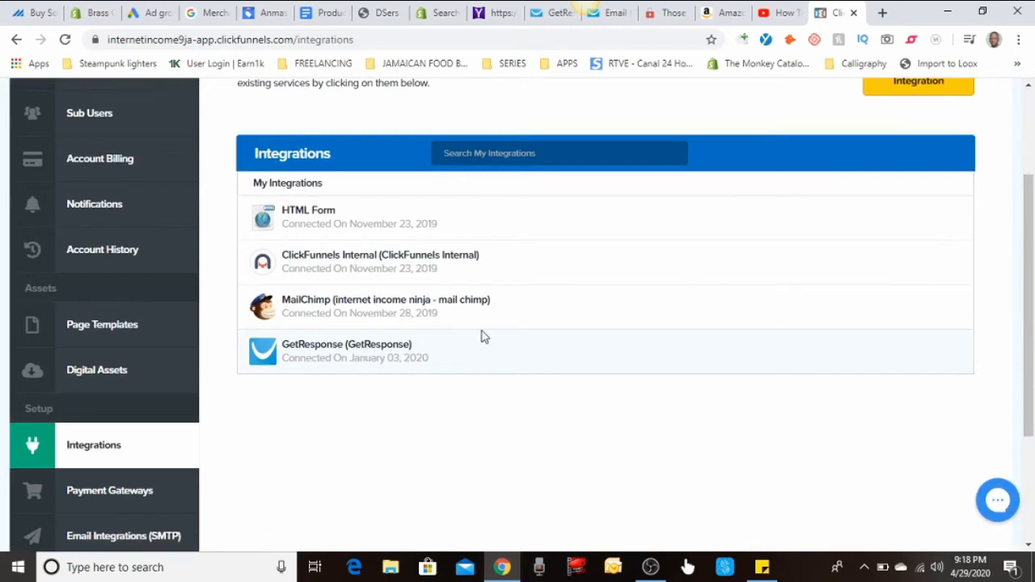
pyautogui.scroll(1, 544, 322)
pyautogui.scroll(2, 544, 321)
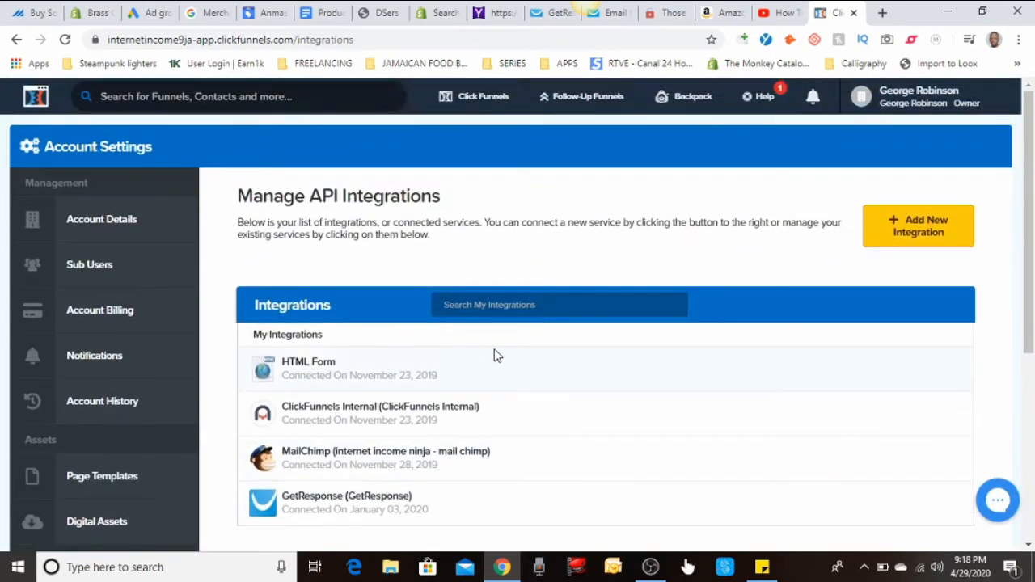
pyautogui.click(918, 237)
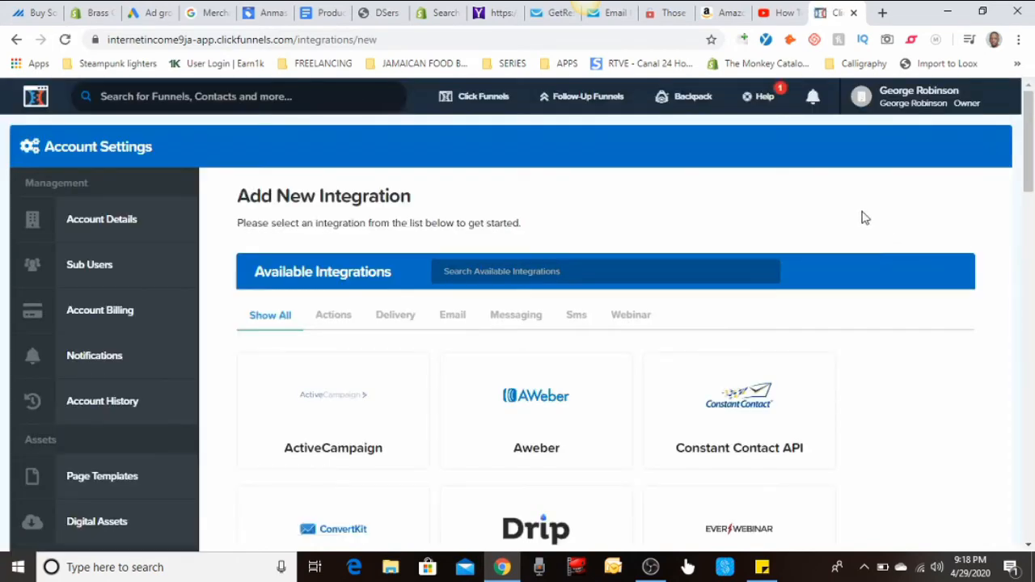
# - Look through the services offered in the list of available integrations
pyautogui.scroll(-1, 862, 218)
pyautogui.scroll(-4, 862, 217)
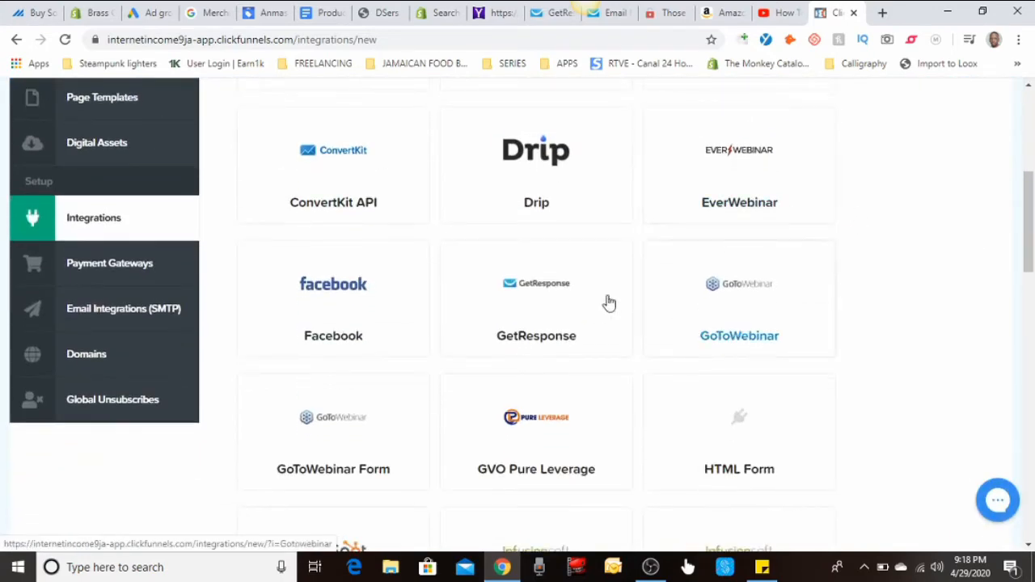
pyautogui.scroll(3, 518, 291)
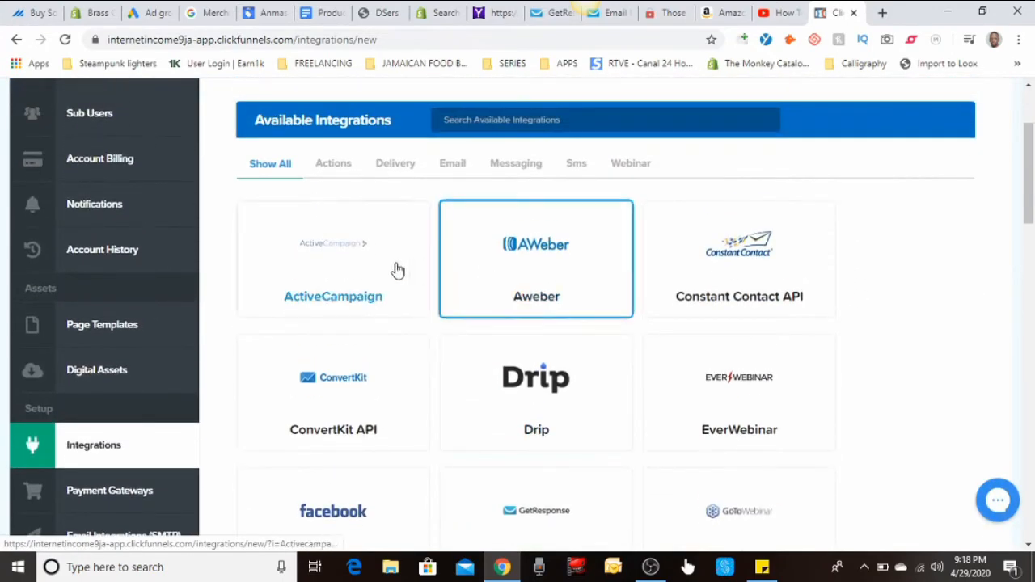
pyautogui.scroll(-3, 437, 372)
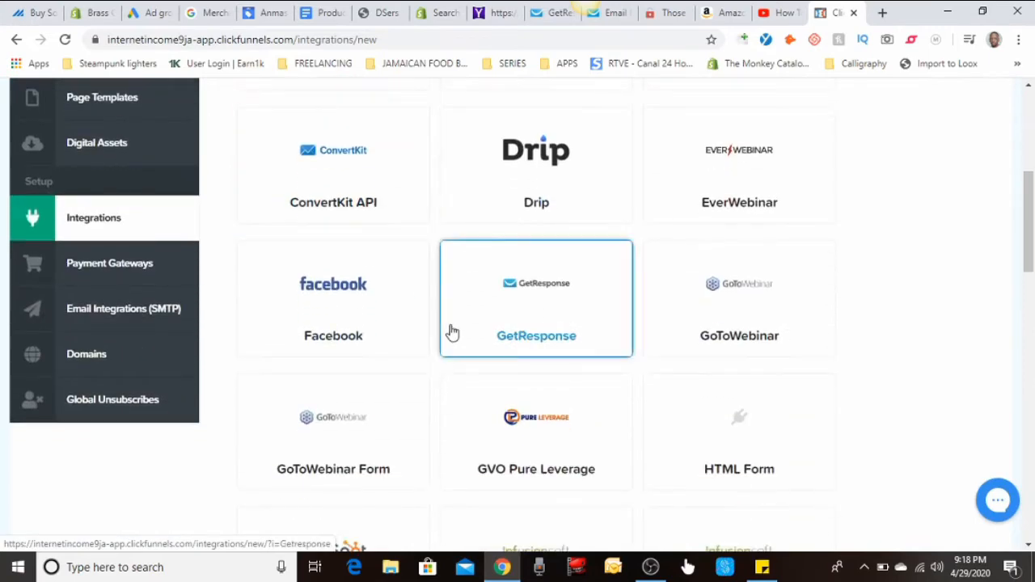
pyautogui.scroll(-1, 452, 332)
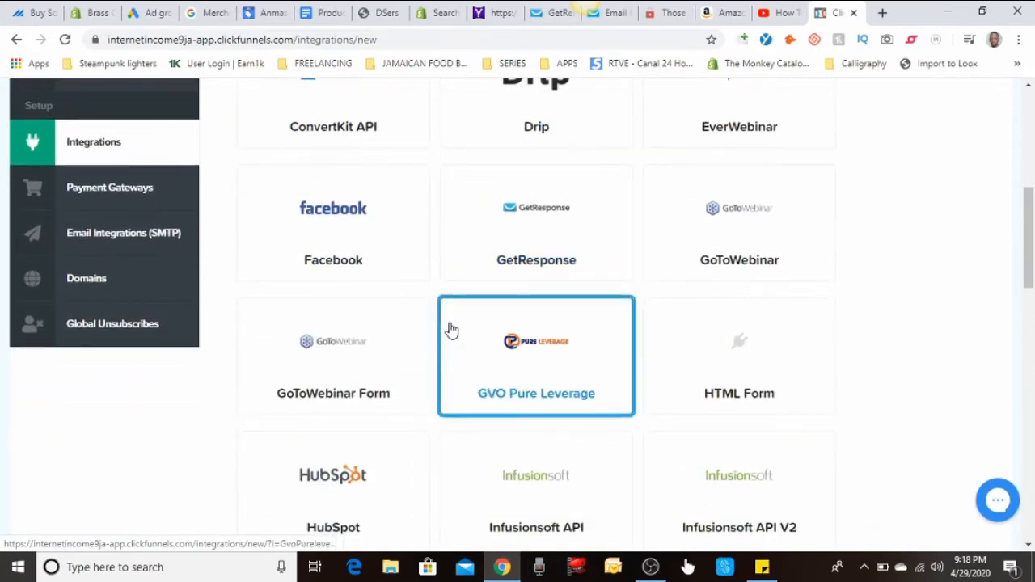
pyautogui.scroll(-5, 452, 332)
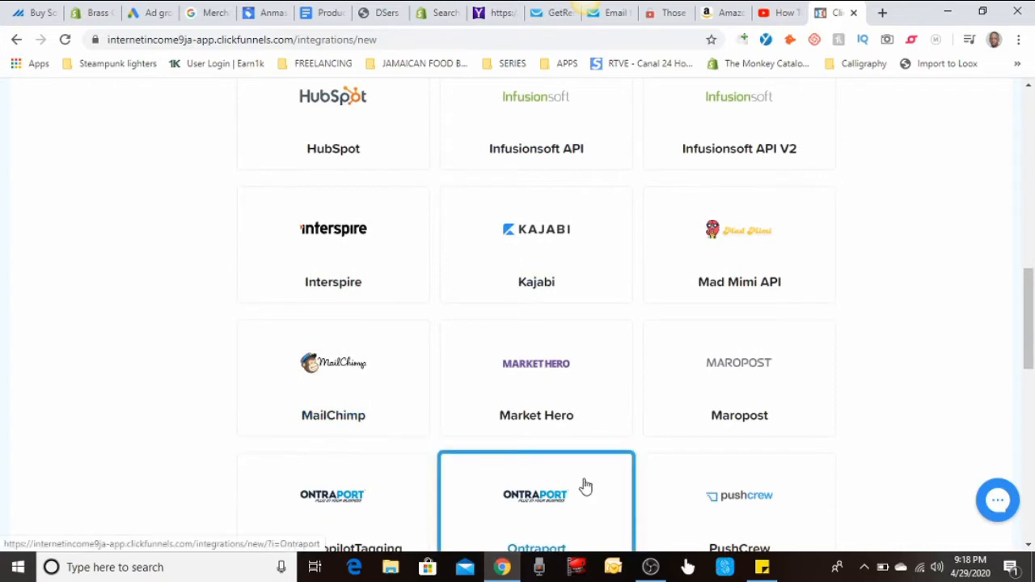
pyautogui.scroll(1, 593, 360)
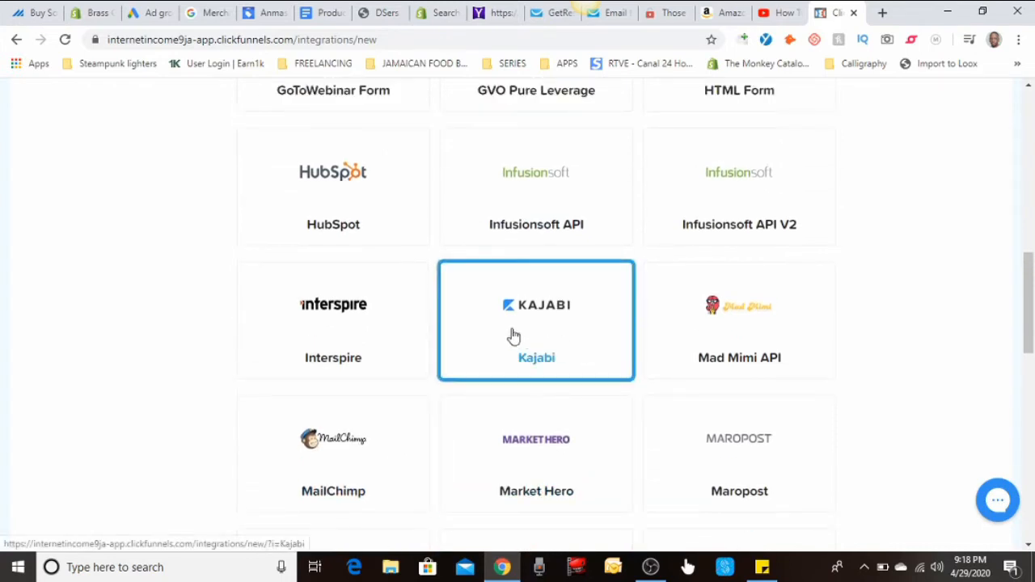
pyautogui.scroll(3, 513, 338)
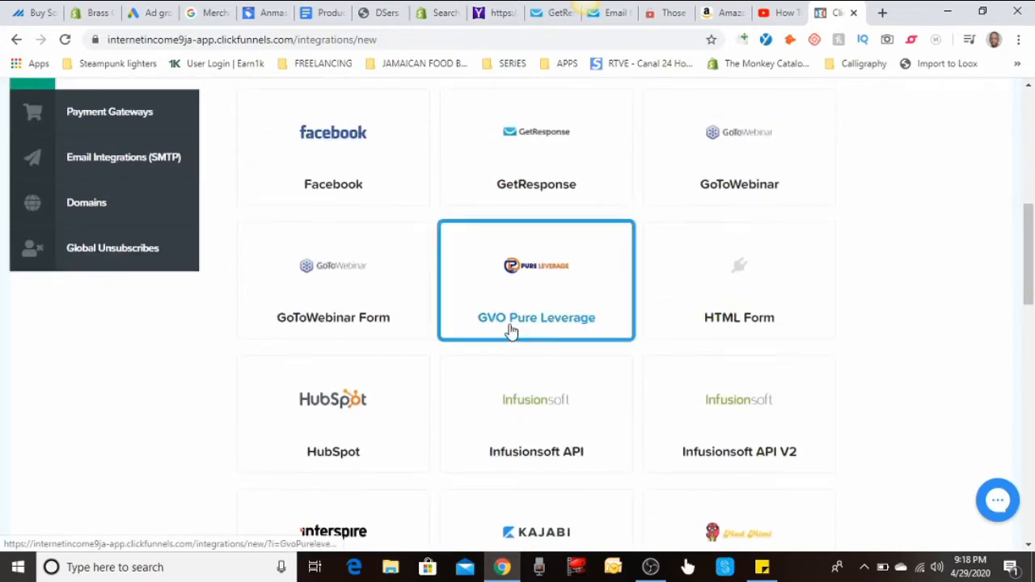
pyautogui.scroll(-1, 509, 332)
pyautogui.scroll(-5, 508, 326)
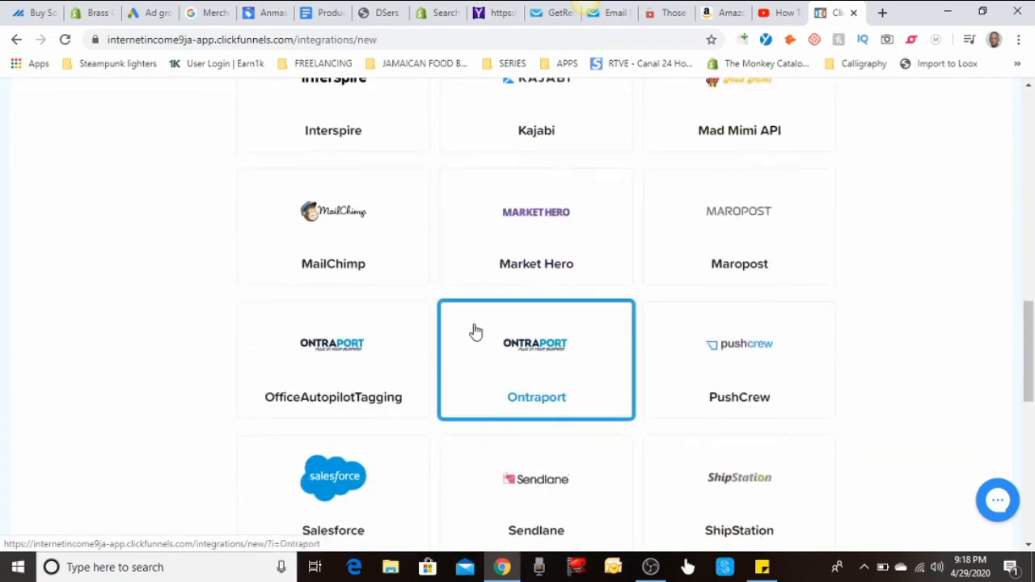
pyautogui.scroll(-3, 443, 342)
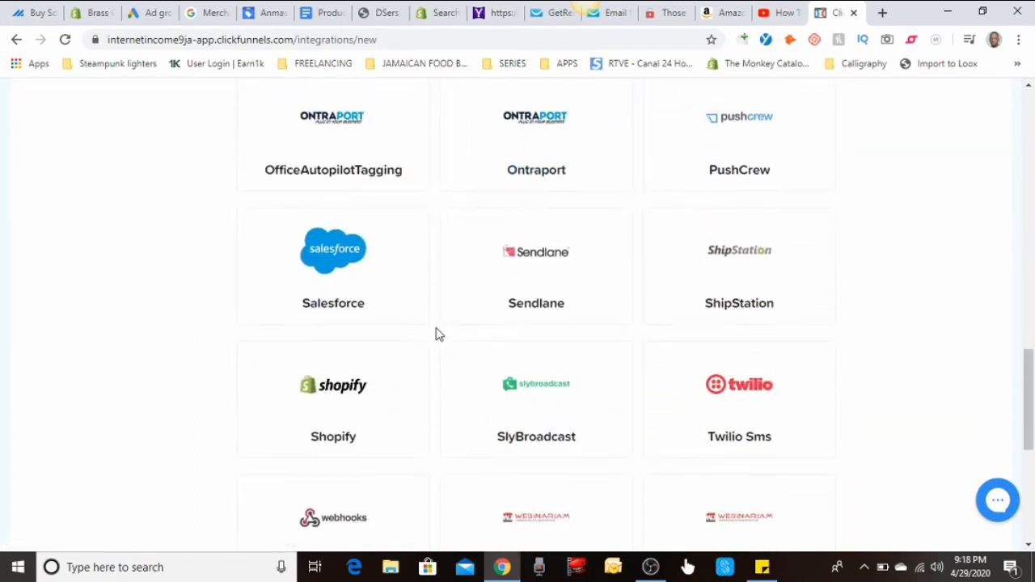
pyautogui.scroll(-2, 364, 407)
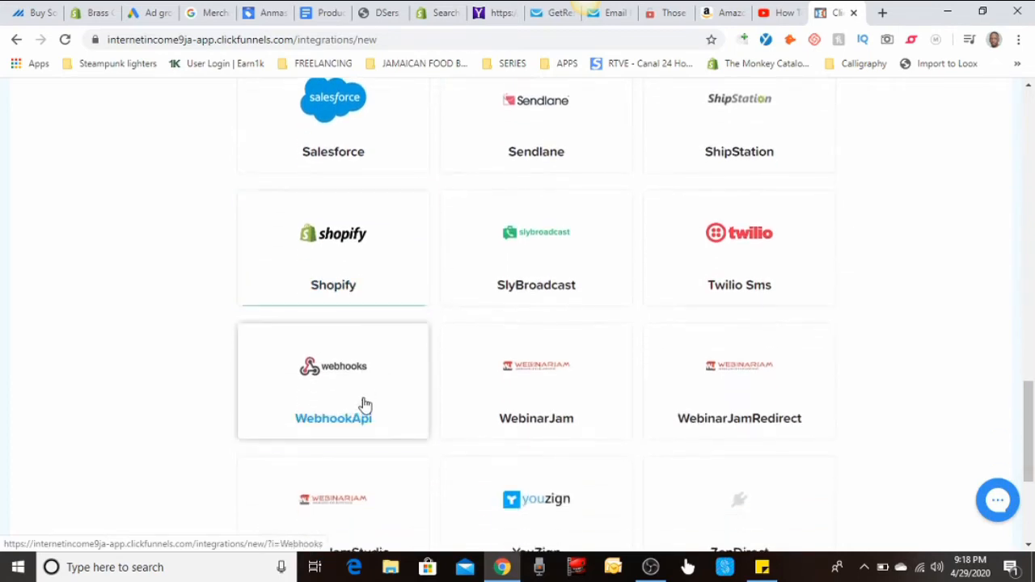
pyautogui.scroll(-2, 534, 392)
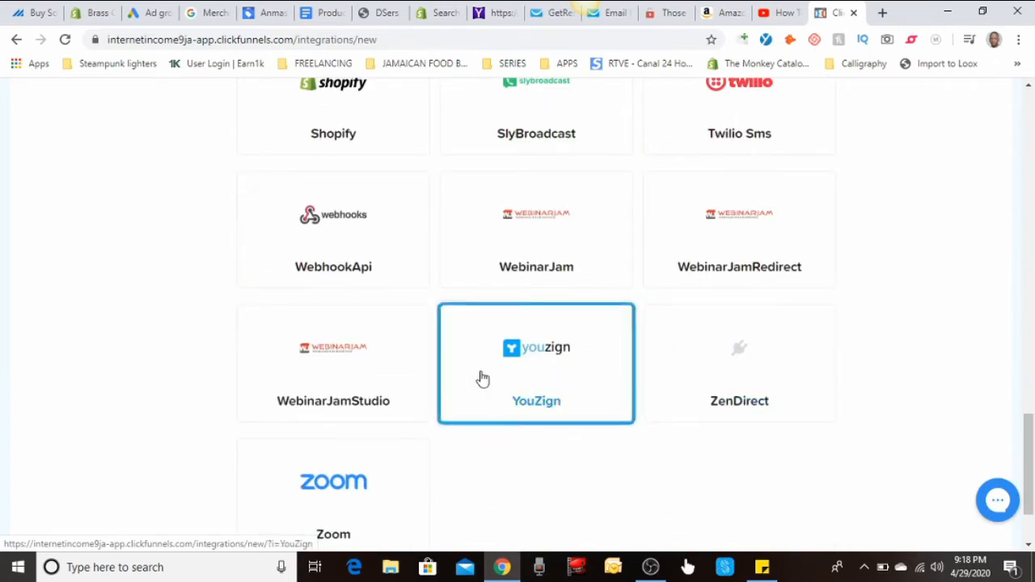
pyautogui.scroll(5, 482, 378)
pyautogui.scroll(-6, 482, 378)
pyautogui.scroll(11, 481, 378)
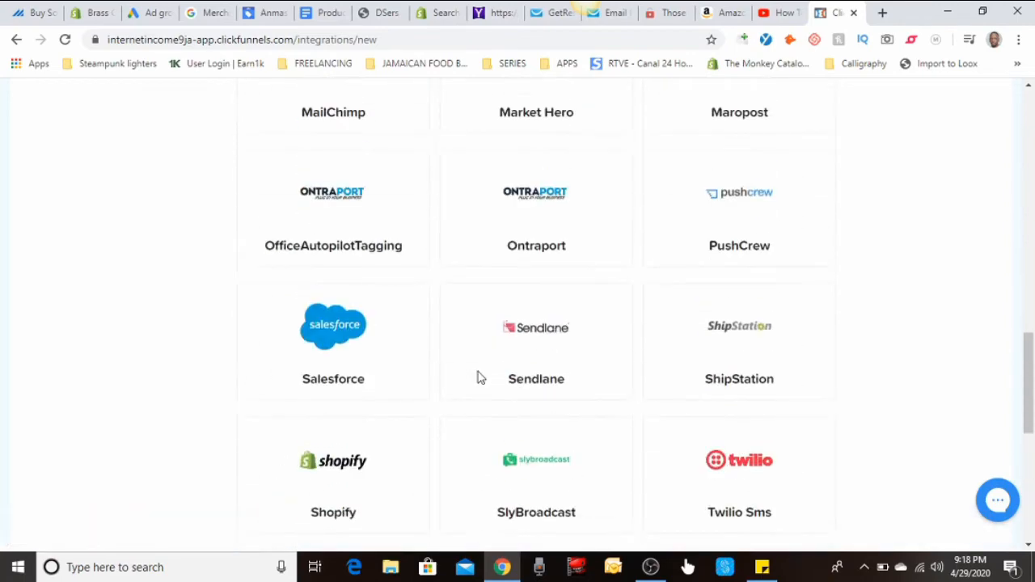
# - Choose GetResponse from the available integrations as the service to connect
pyautogui.scroll(8, 480, 379)
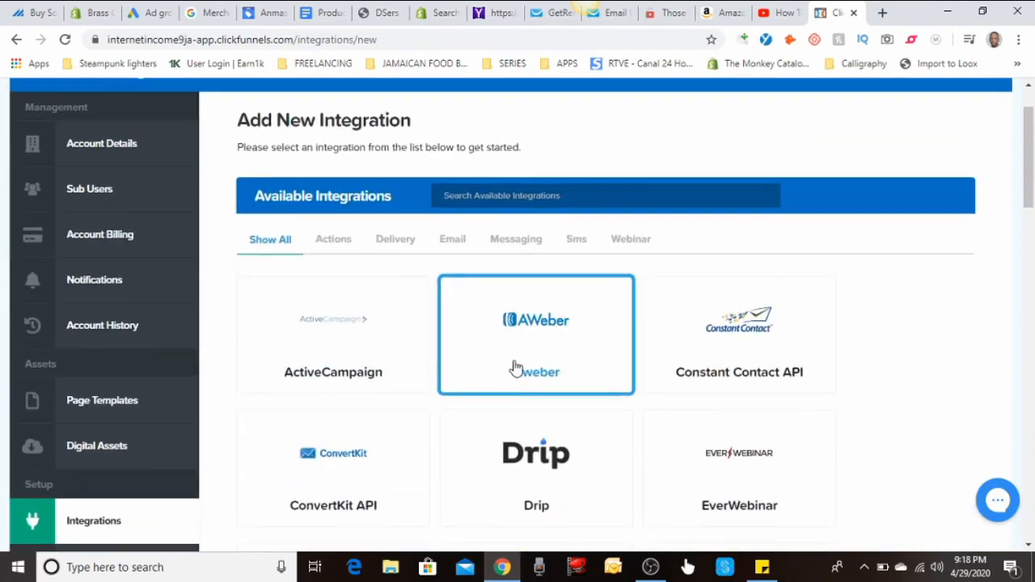
pyautogui.scroll(-4, 515, 368)
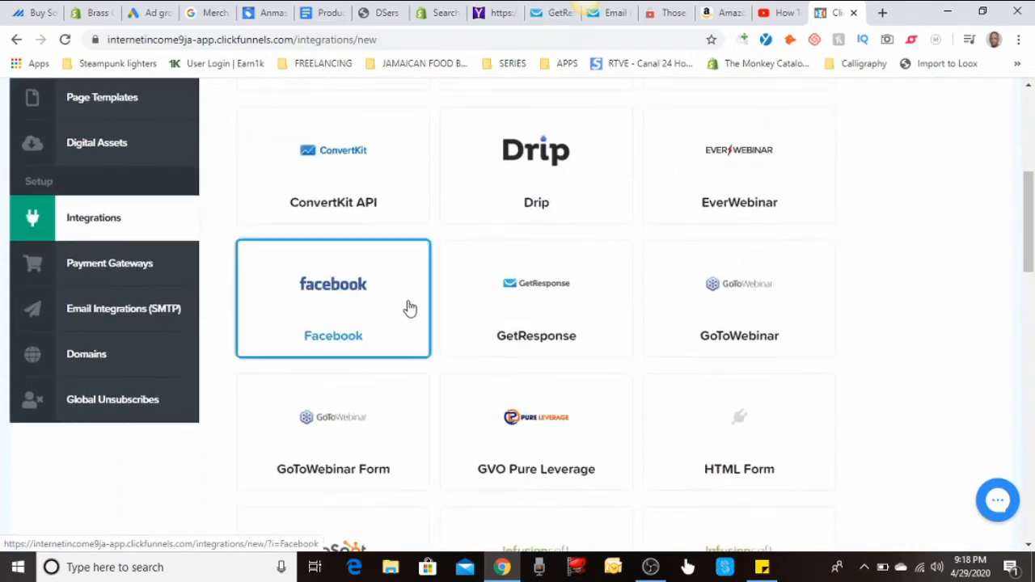
pyautogui.click(535, 313)
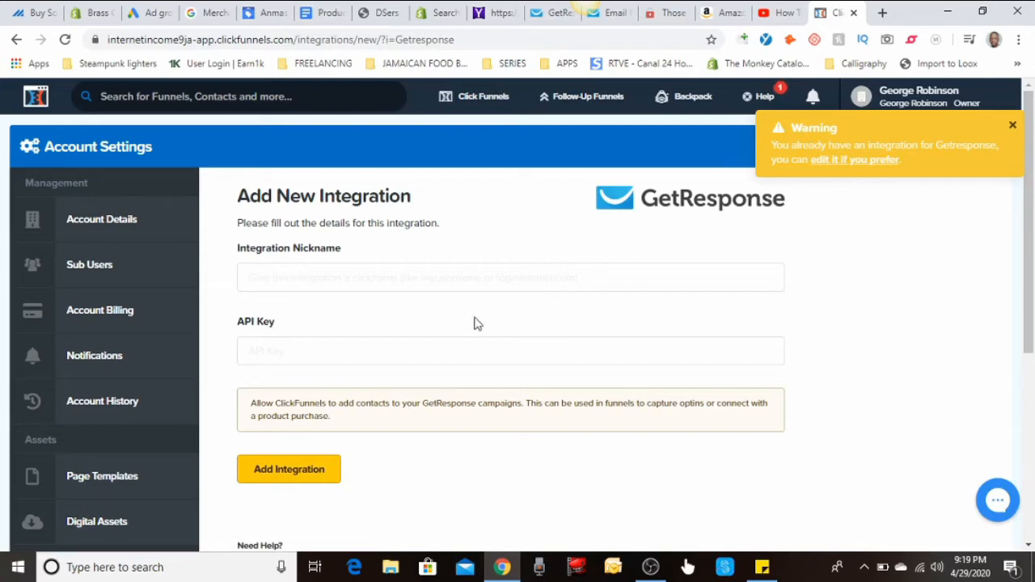
# - Leave the integration nickname empty and paste the copied GetResponse API key into the API Key field
pyautogui.click(481, 280)
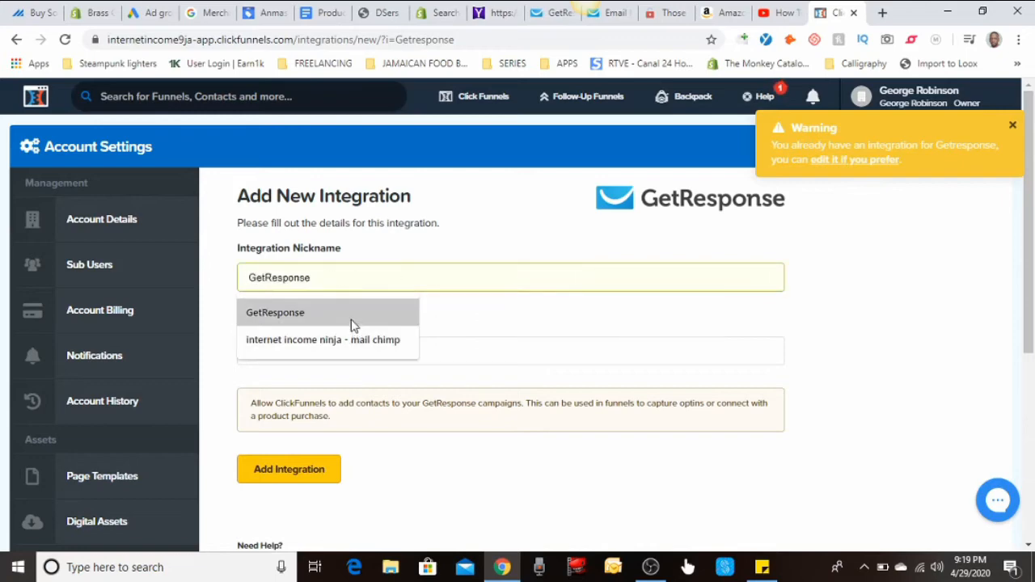
pyautogui.click(676, 317)
pyautogui.rightClick(444, 347)
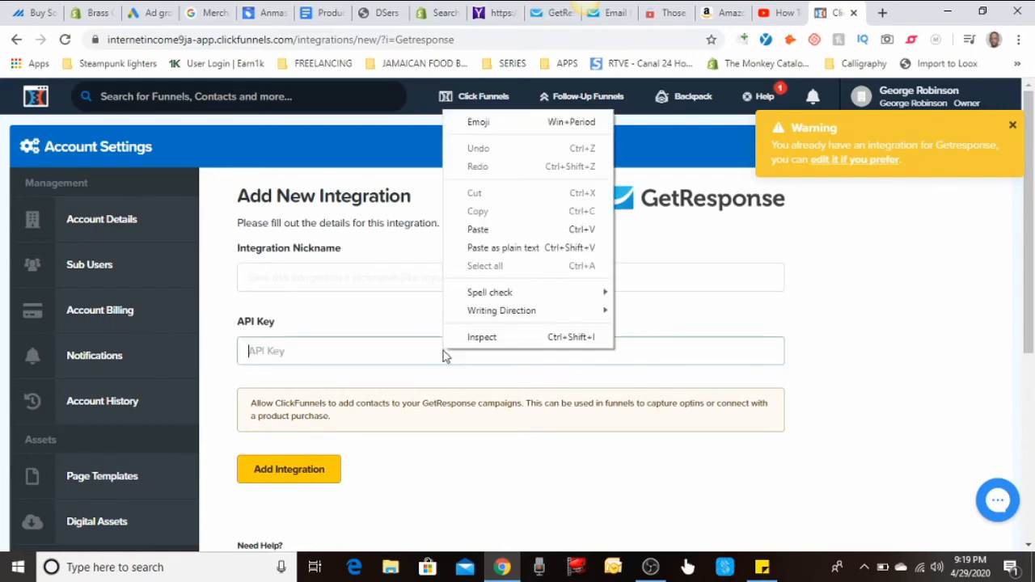
pyautogui.click(502, 233)
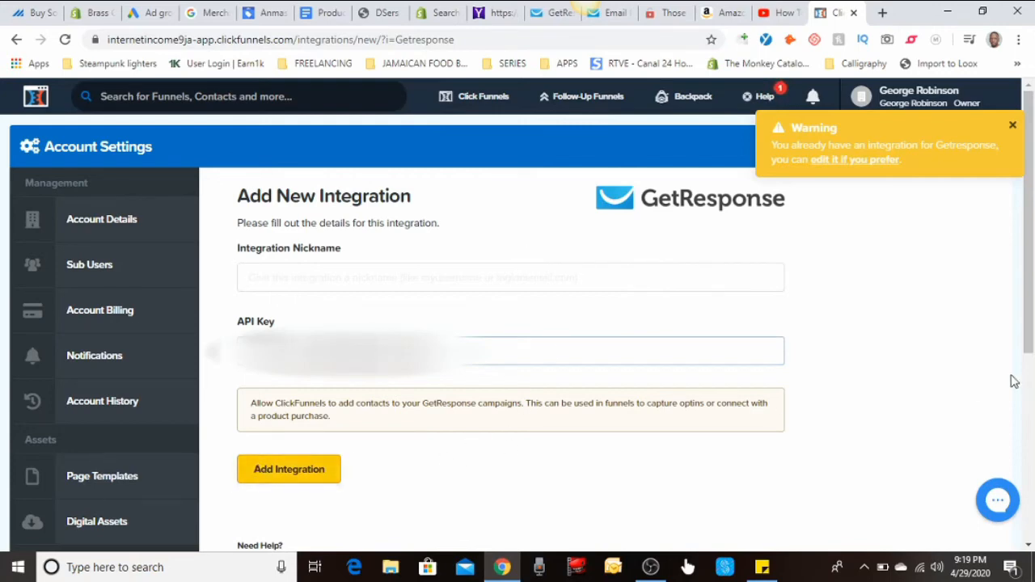
# - Clear the pasted key from the API Key field of the GetResponse integration form
pyautogui.press('BackSpace')
pyautogui.press('BackSpace')
pyautogui.press('BackSpace')
pyautogui.press('BackSpace')
pyautogui.press('BackSpace')
pyautogui.press('BackSpace')
pyautogui.press('BackSpace')
pyautogui.press('BackSpace')
pyautogui.press('BackSpace')
pyautogui.press('BackSpace')
pyautogui.press('BackSpace')
pyautogui.press('BackSpace')
pyautogui.press('BackSpace')
pyautogui.press('BackSpace')
pyautogui.press('BackSpace')
pyautogui.press('BackSpace')
pyautogui.press('BackSpace')
pyautogui.press('BackSpace')
pyautogui.press('BackSpace')
pyautogui.press('BackSpace')
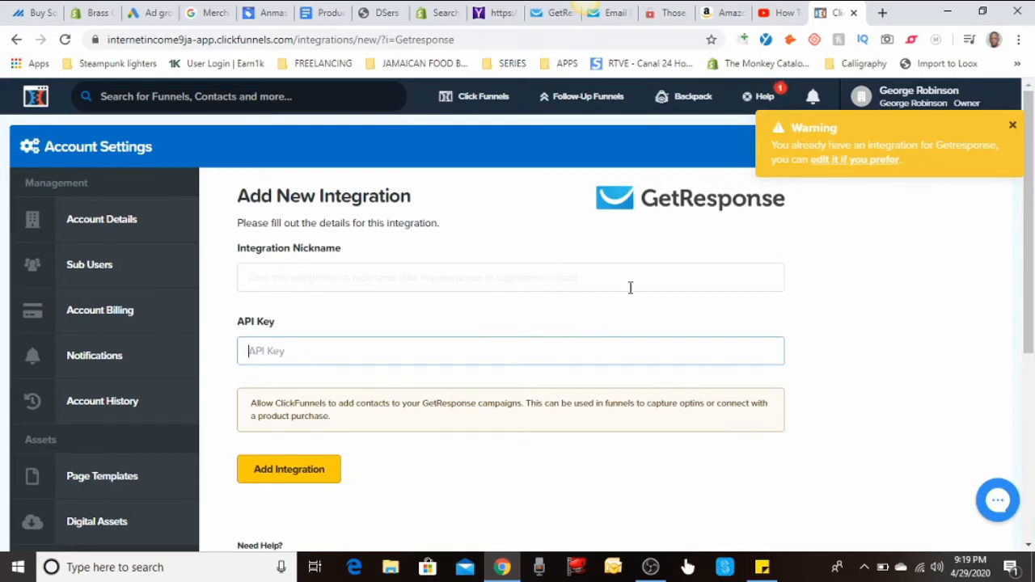
pyautogui.click(874, 335)
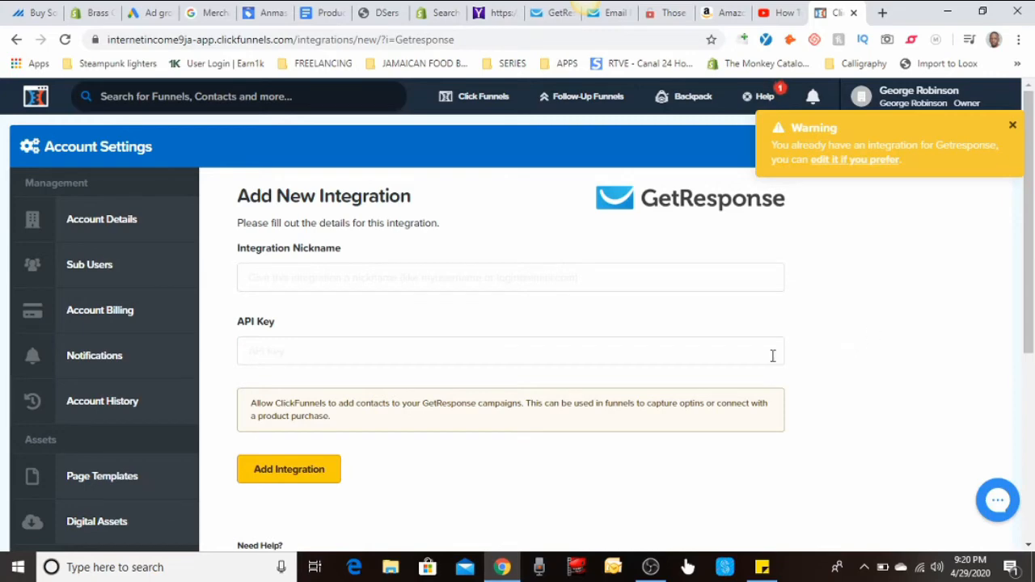
# - Leave the integration form and open the Ted's Woodworking funnel from the list of funnels
pyautogui.moveTo(458, 98)
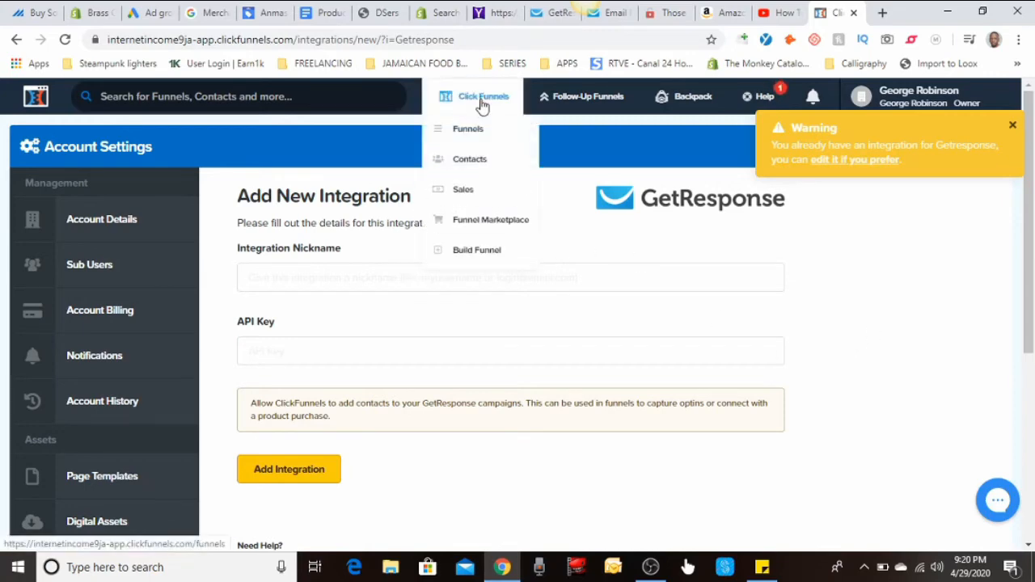
pyautogui.click(468, 131)
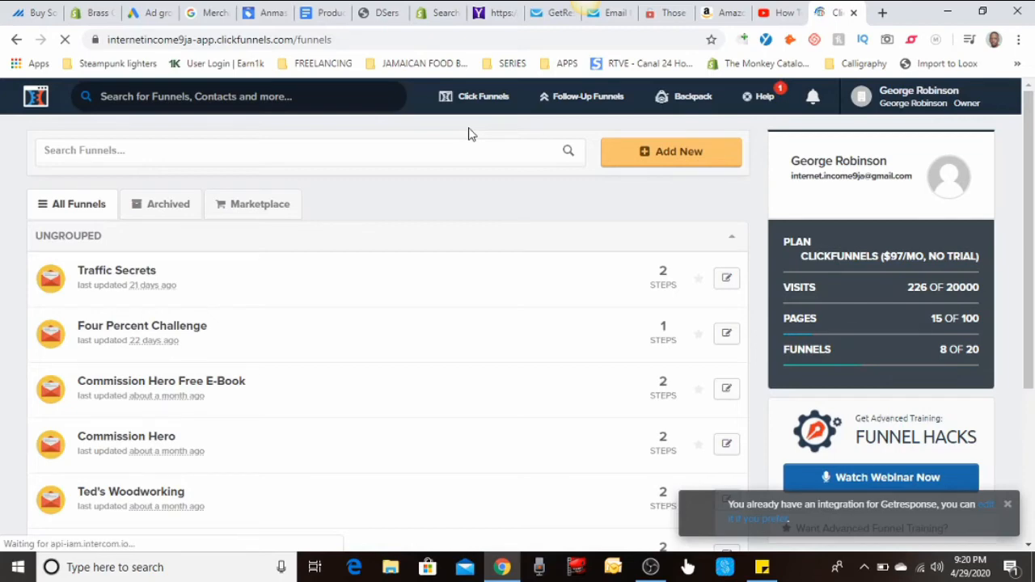
pyautogui.scroll(-3, 428, 149)
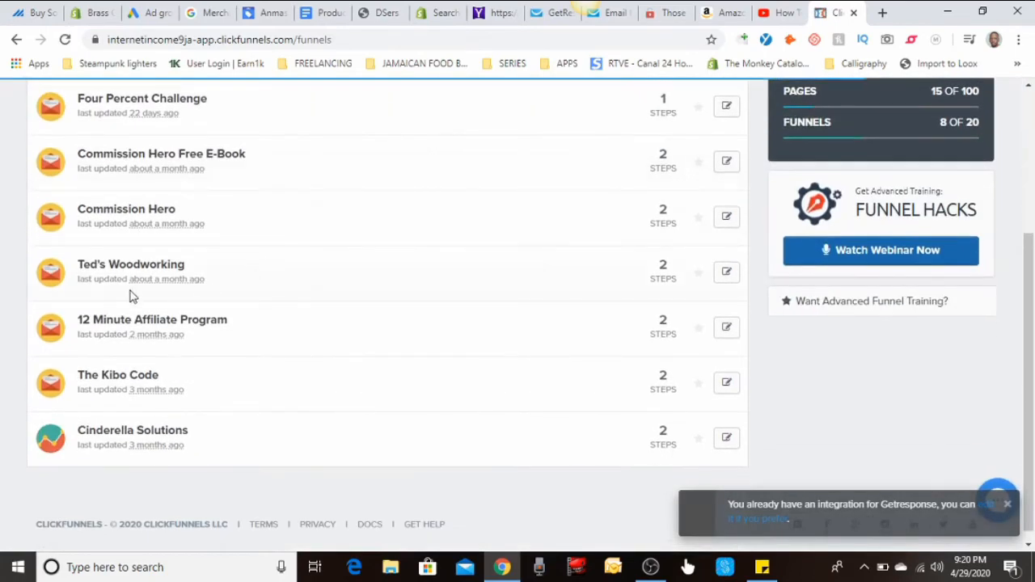
pyautogui.click(156, 266)
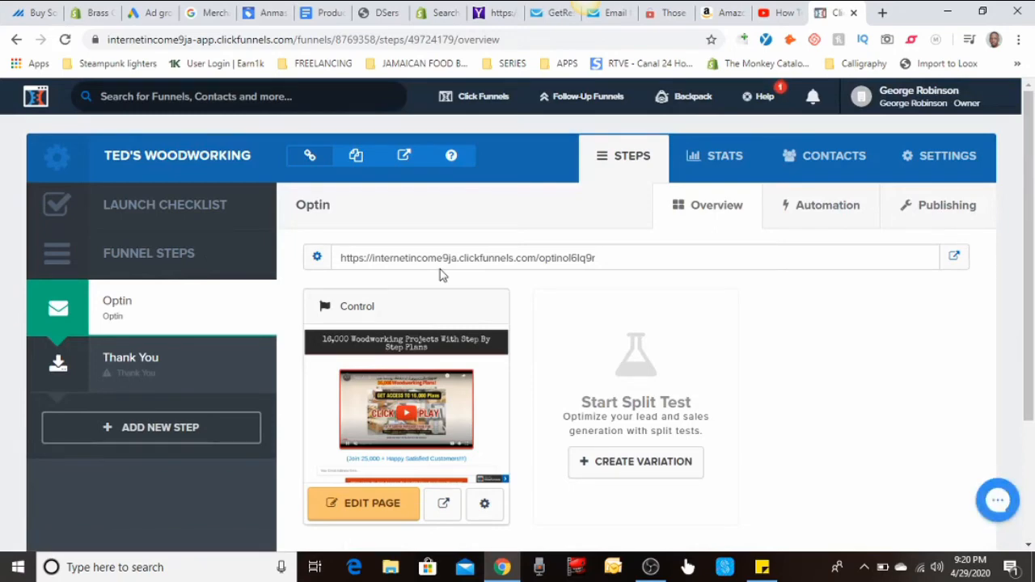
# - Open the Control version of the Optin page in the page editor and bring up the page's settings options
pyautogui.scroll(-1, 408, 259)
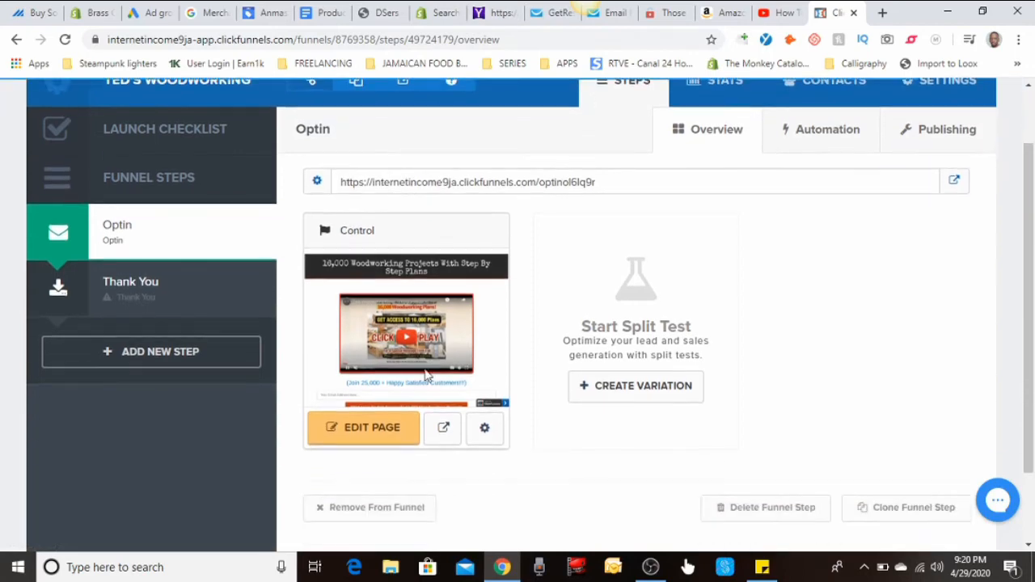
pyautogui.click(400, 439)
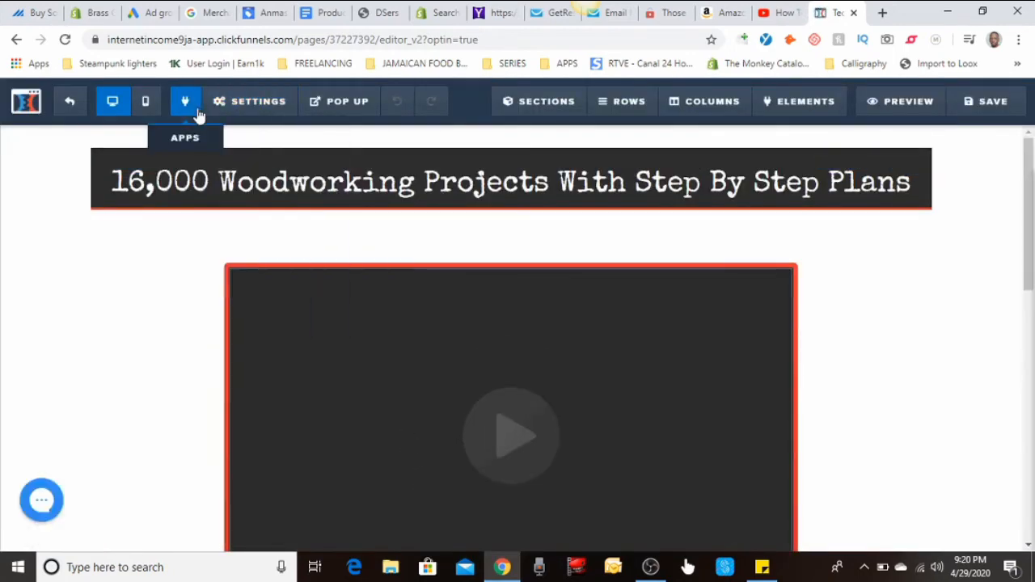
pyautogui.moveTo(229, 109)
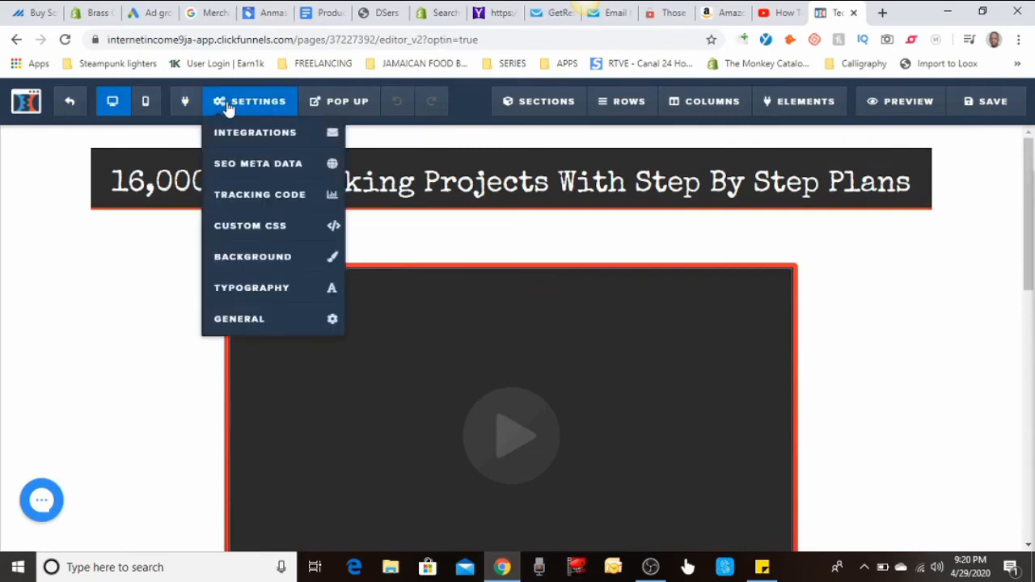